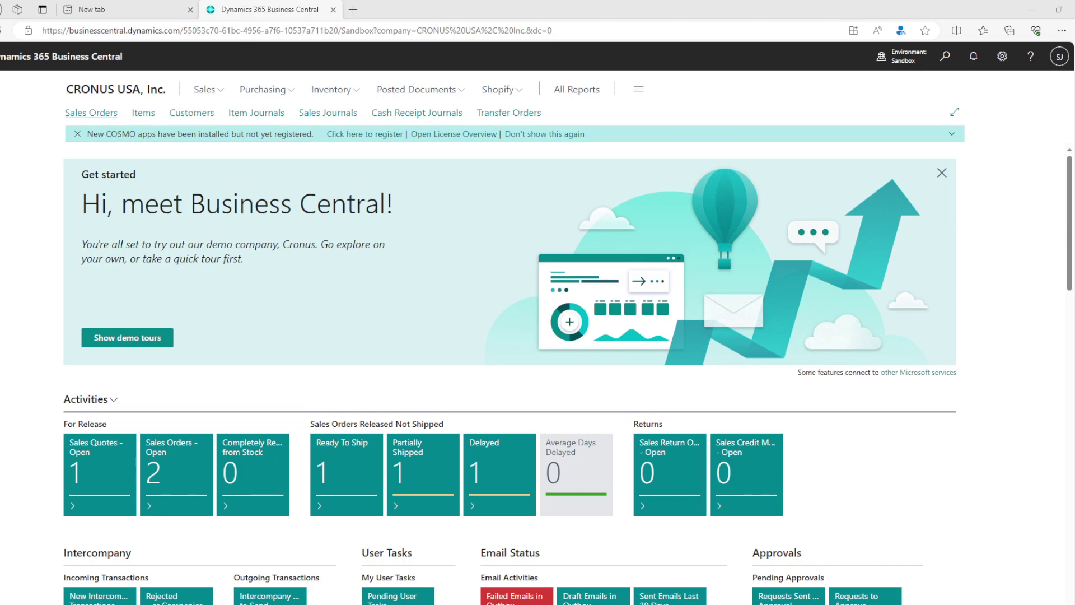
Open the Sales Orders list from the home page
{"action": "left_click", "coordinate": [21, 153]}
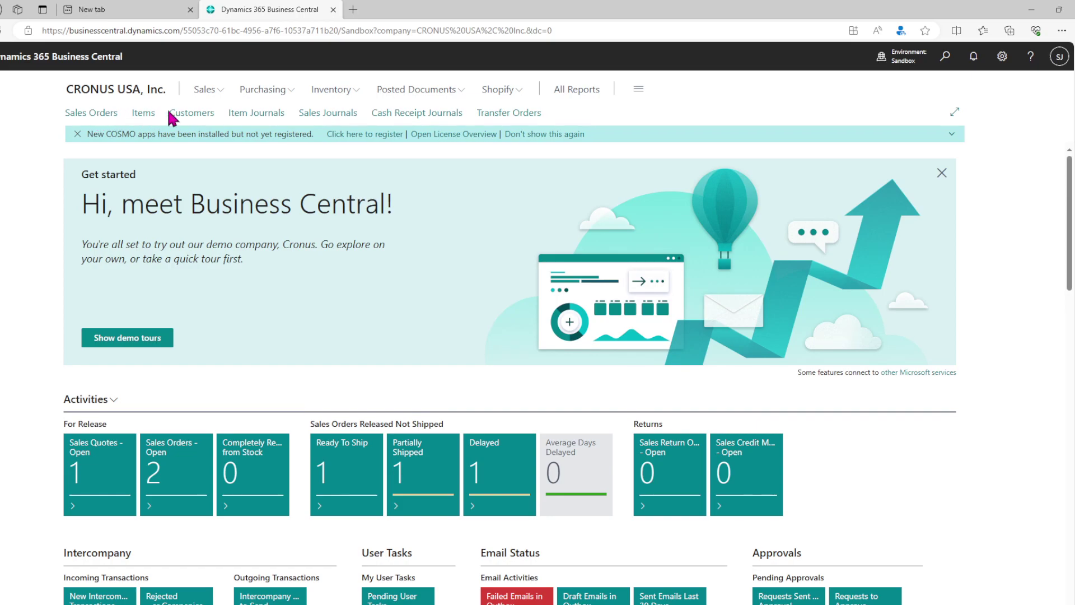
{"action": "left_click", "coordinate": [217, 93]}
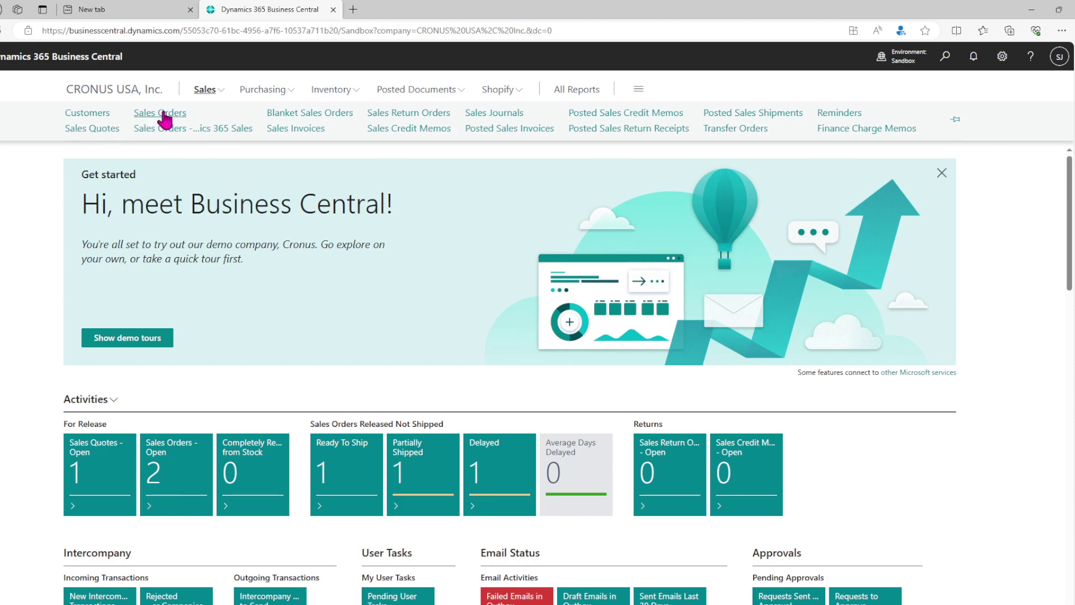
{"action": "left_click", "coordinate": [181, 116]}
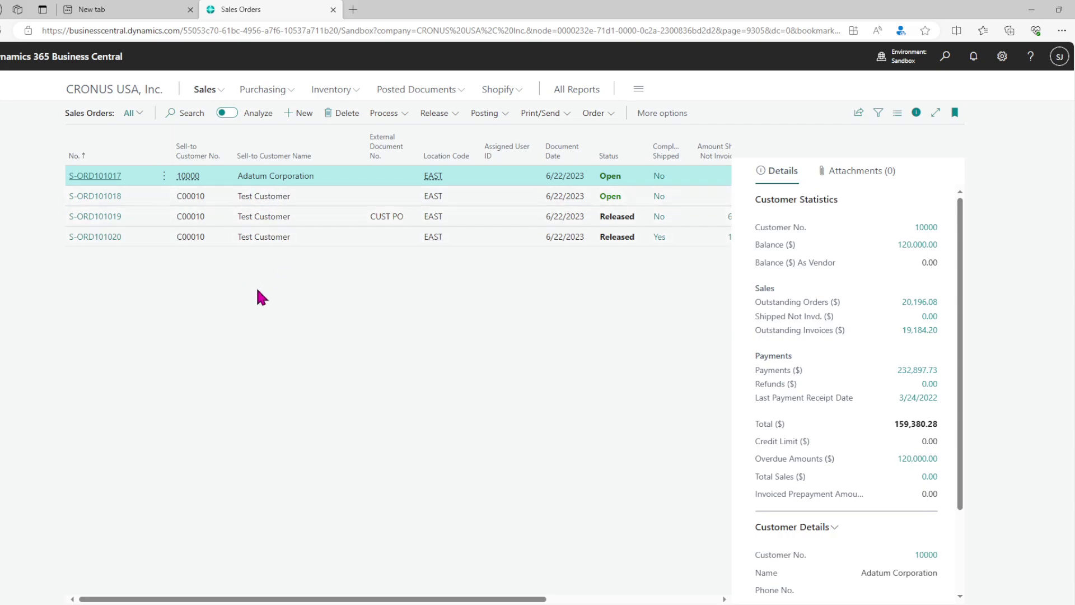
View the completely shipped sales order for Test Customer and return to the order list
{"action": "left_click", "coordinate": [92, 242]}
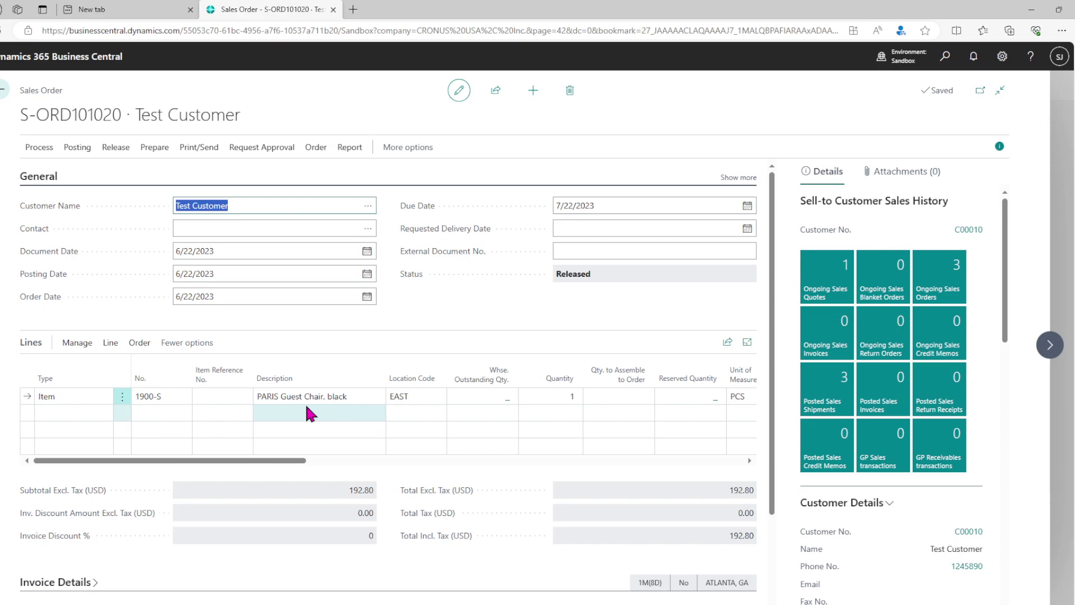
{"action": "left_click", "coordinate": [3, 94]}
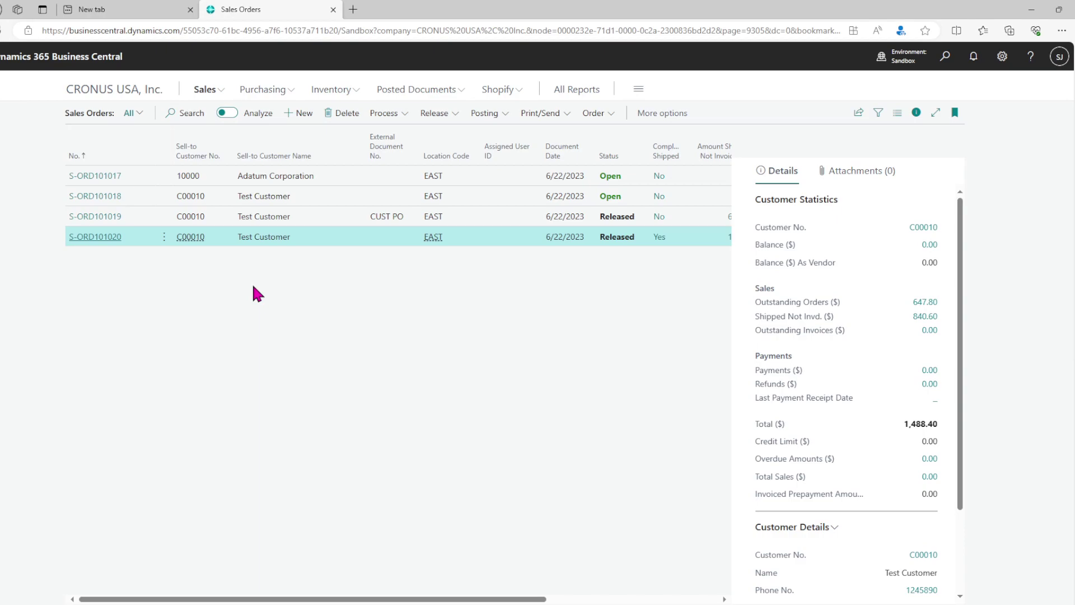
Create a new sales order with Test Customer as the customer
{"action": "left_click", "coordinate": [305, 114]}
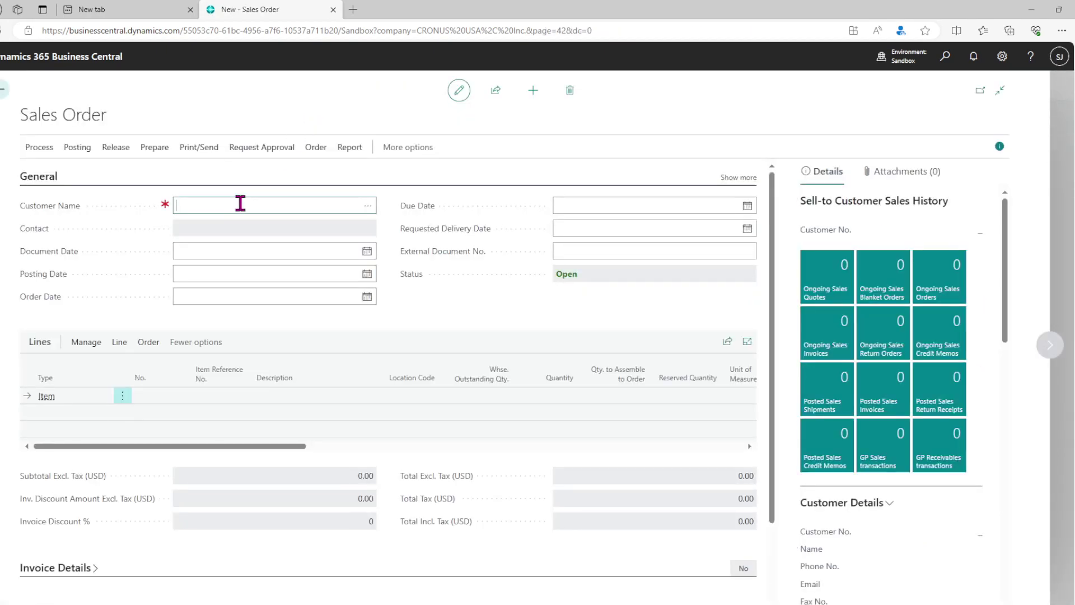
{"action": "left_click", "coordinate": [367, 205]}
{"action": "left_click", "coordinate": [377, 322]}
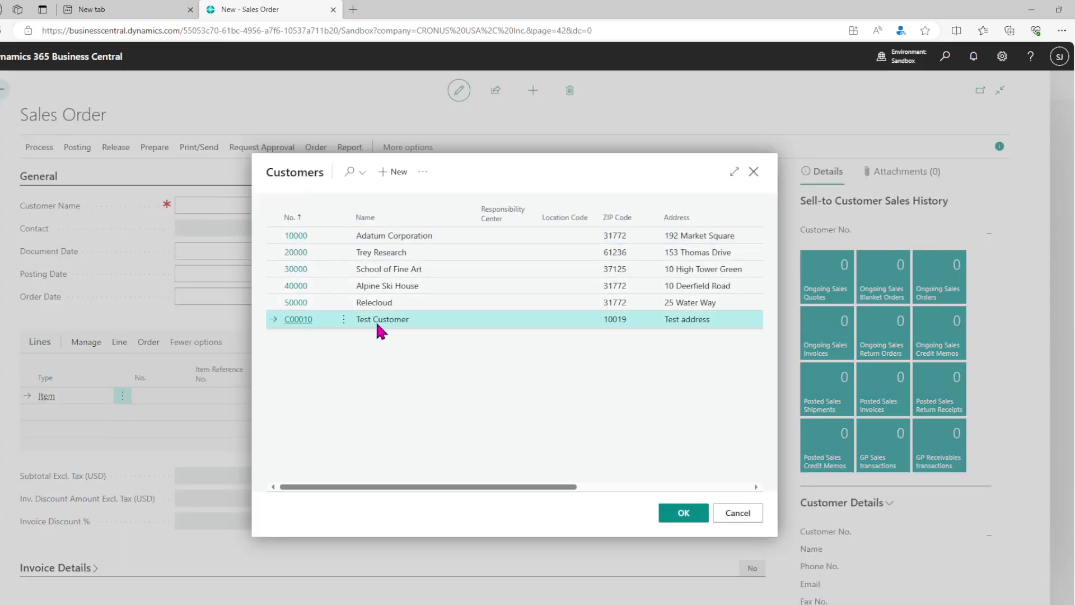
{"action": "left_click", "coordinate": [684, 514]}
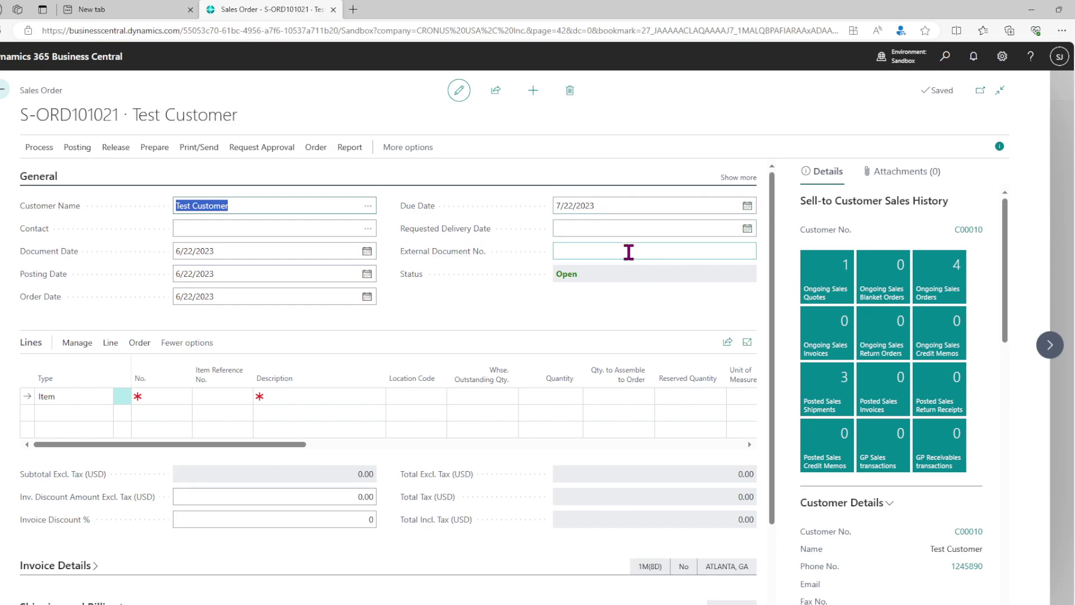
Add item 1936-S, BERLIN Guest Chair, yellow, to the first order line with a quantity of 3
{"action": "left_click", "coordinate": [152, 395]}
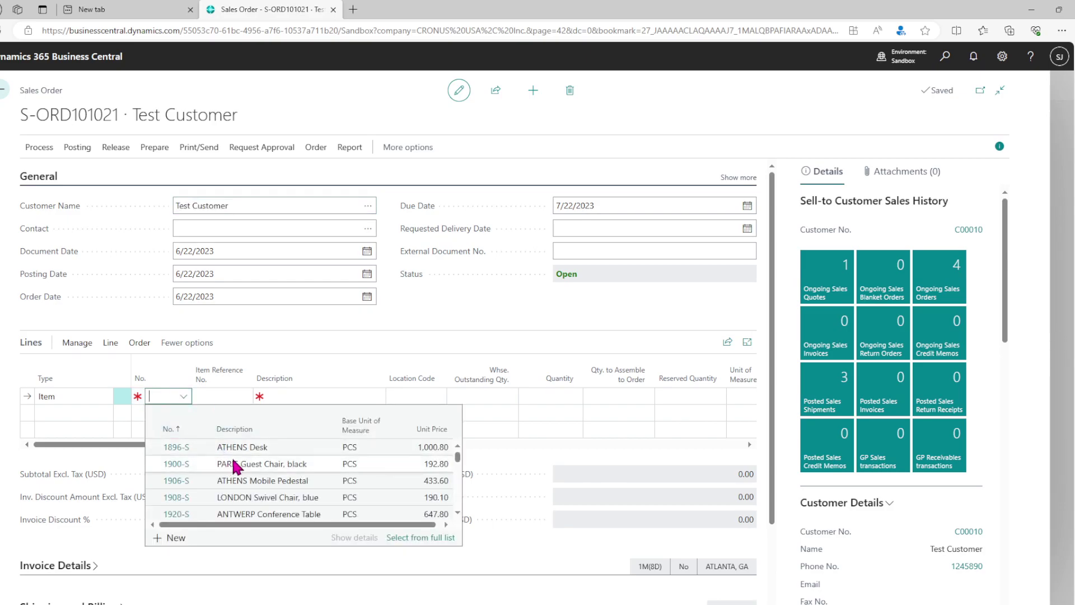
{"action": "scroll", "coordinate": [247, 458], "scroll_direction": "down", "scroll_amount": 1}
{"action": "scroll", "coordinate": [247, 458], "scroll_direction": "down", "scroll_amount": 4}
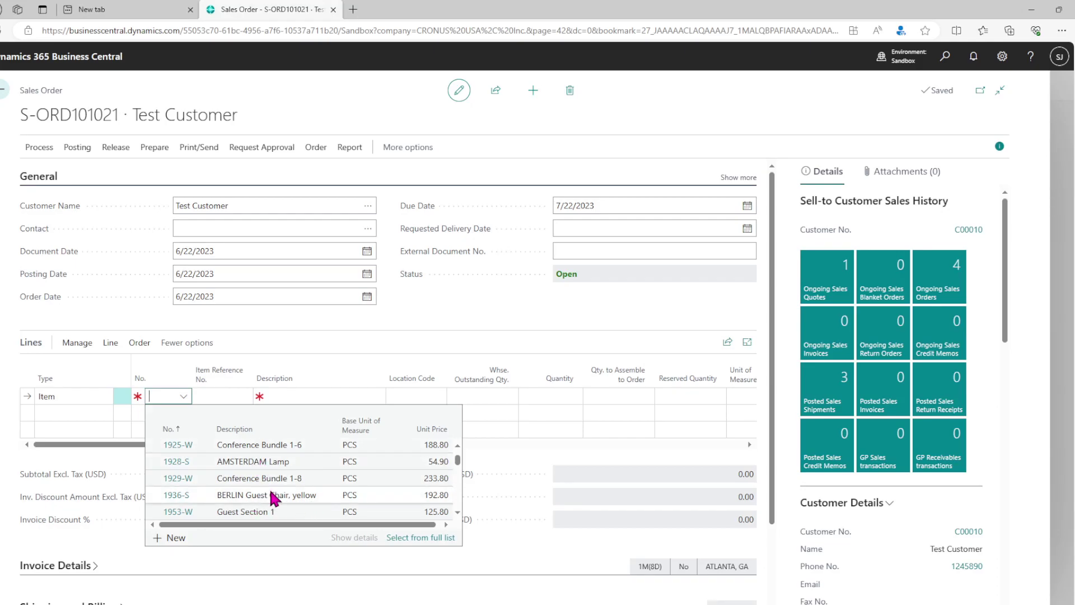
{"action": "left_click", "coordinate": [273, 495]}
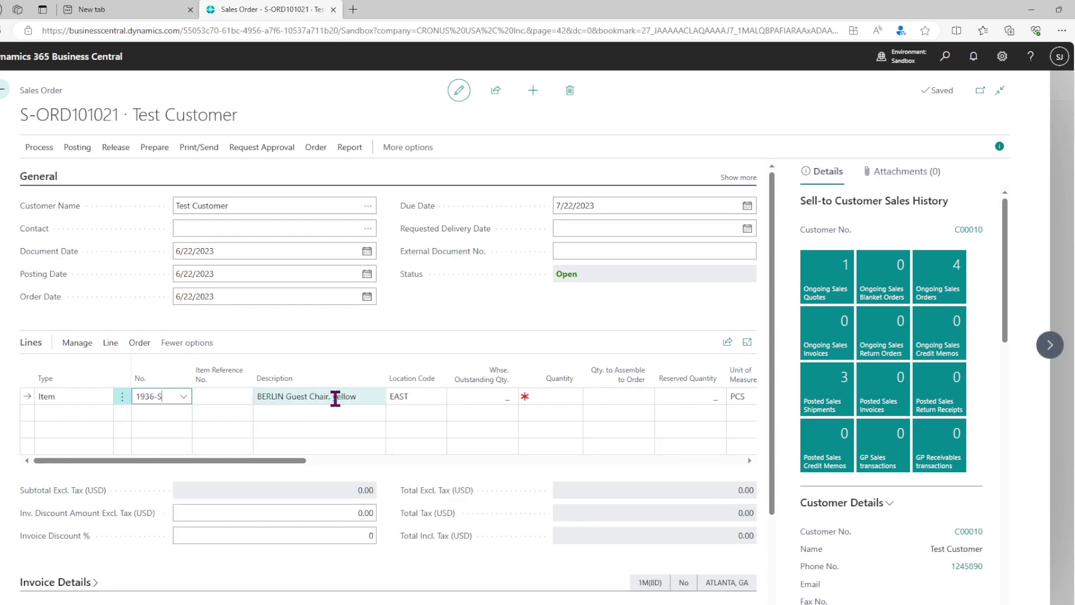
{"action": "left_click", "coordinate": [551, 399]}
{"action": "type", "text": "3"}
{"action": "left_click", "coordinate": [515, 472]}
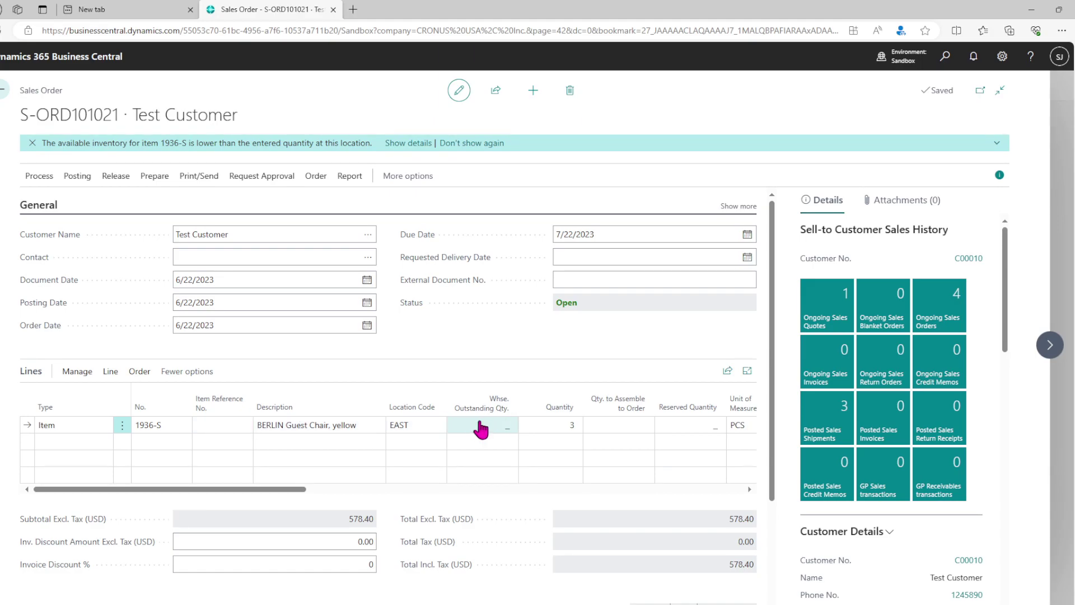
Expand and review the order's Invoice Details, Shipping and Billing, Prepayment and Foreign Trade sections
{"action": "scroll", "coordinate": [482, 425], "scroll_direction": "down", "scroll_amount": 2}
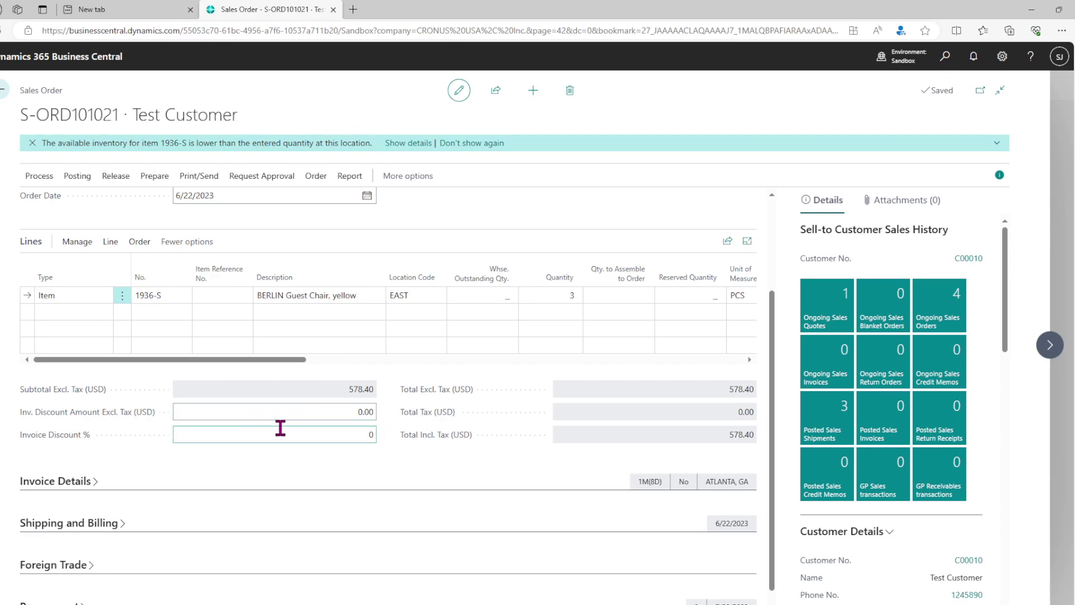
{"action": "scroll", "coordinate": [280, 428], "scroll_direction": "down", "scroll_amount": 1}
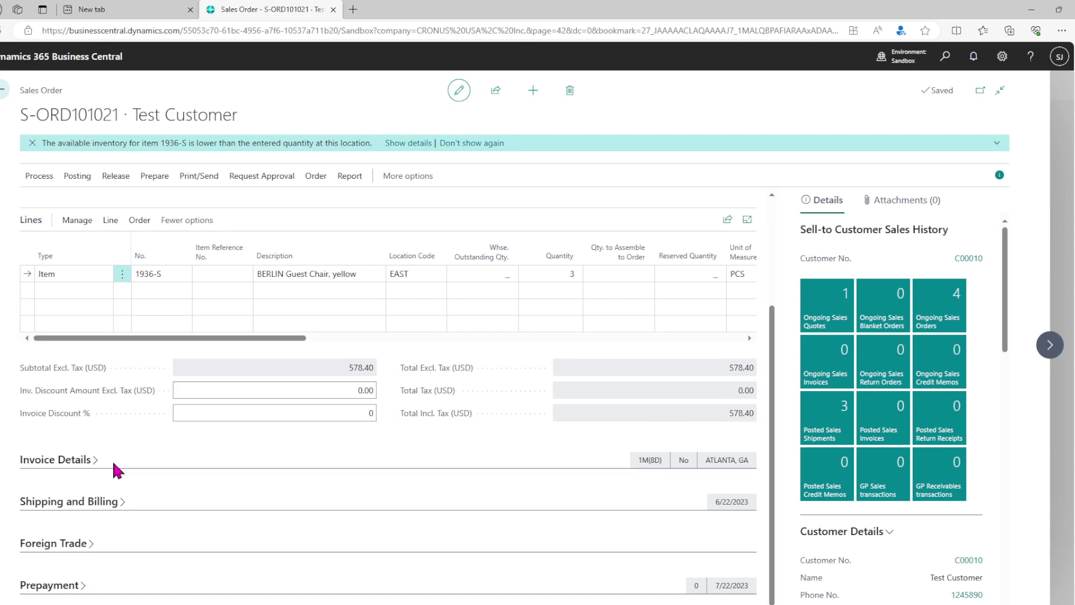
{"action": "left_click", "coordinate": [67, 460]}
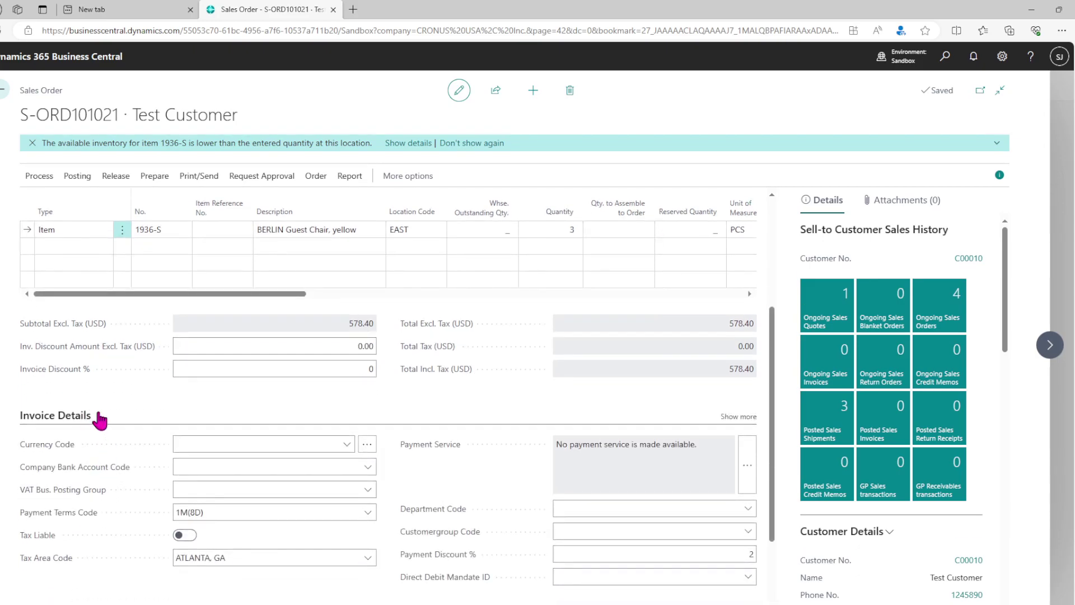
{"action": "scroll", "coordinate": [196, 420], "scroll_direction": "down", "scroll_amount": 2}
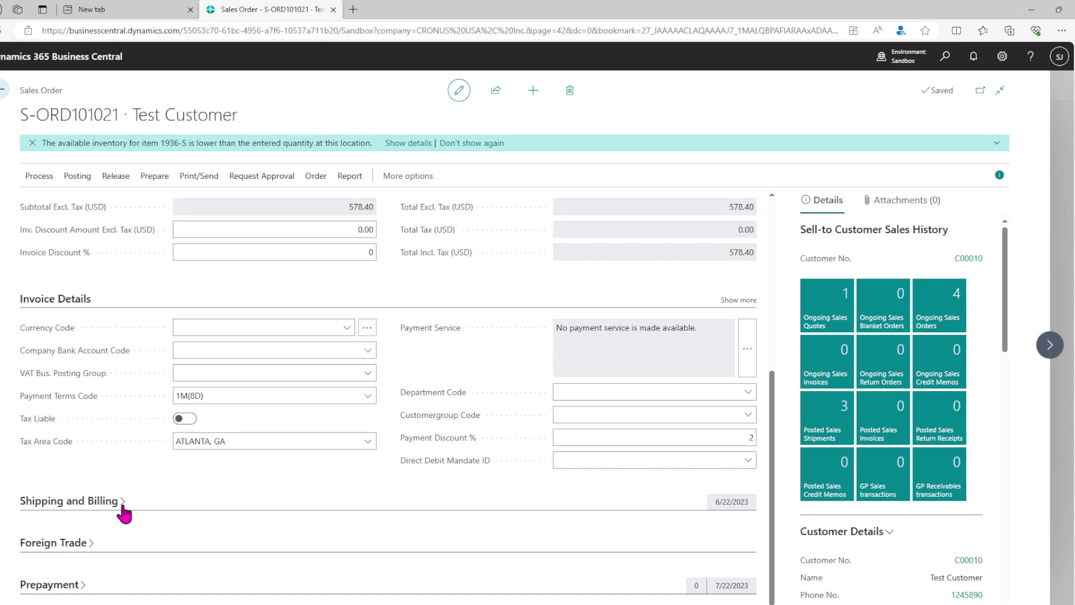
{"action": "left_click", "coordinate": [151, 496]}
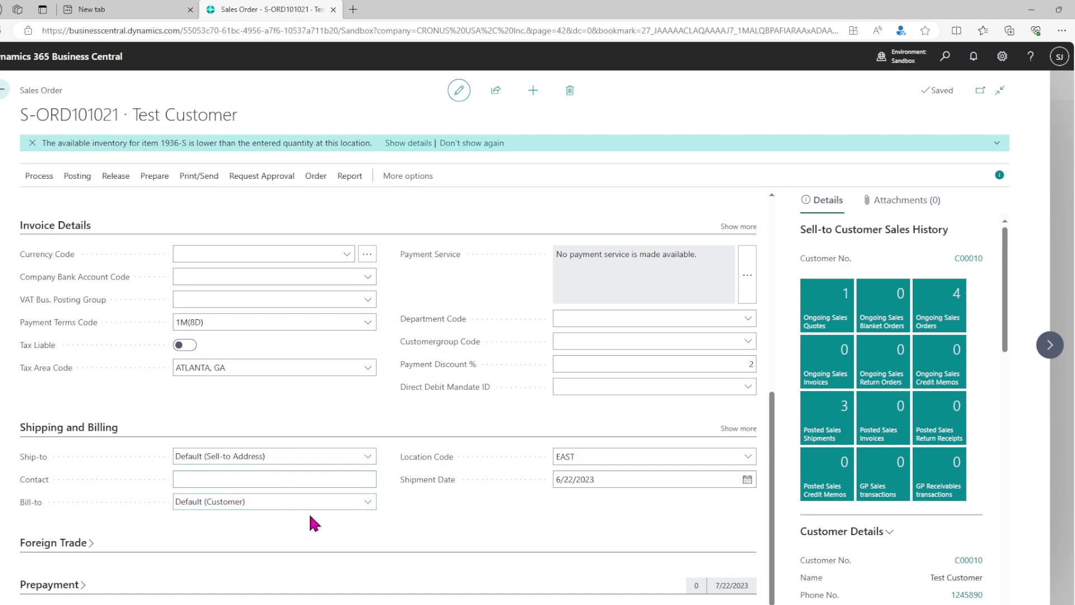
{"action": "left_click", "coordinate": [81, 585]}
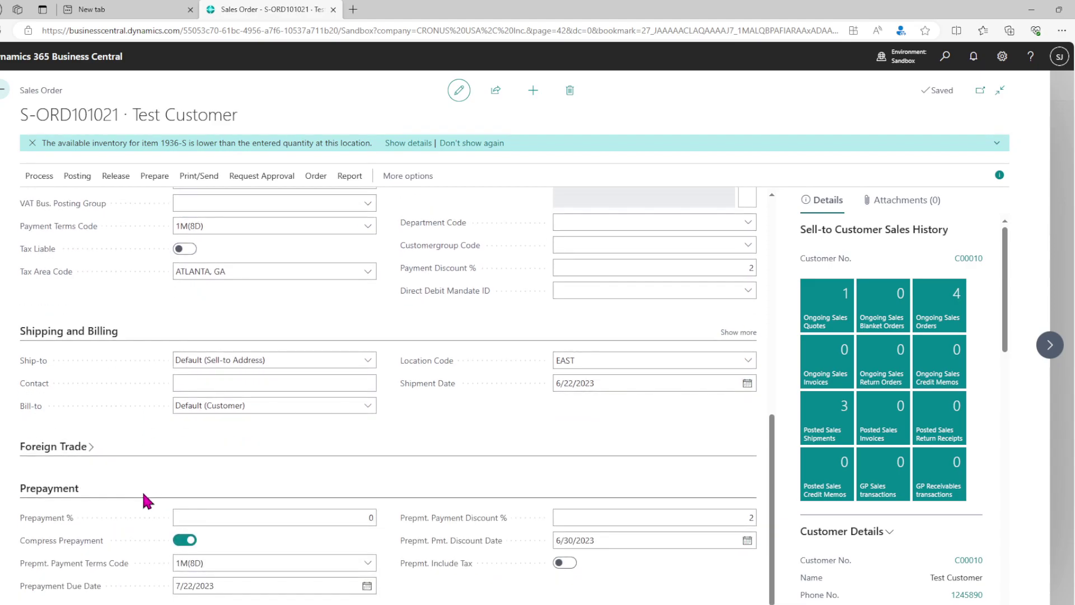
{"action": "left_click", "coordinate": [91, 448]}
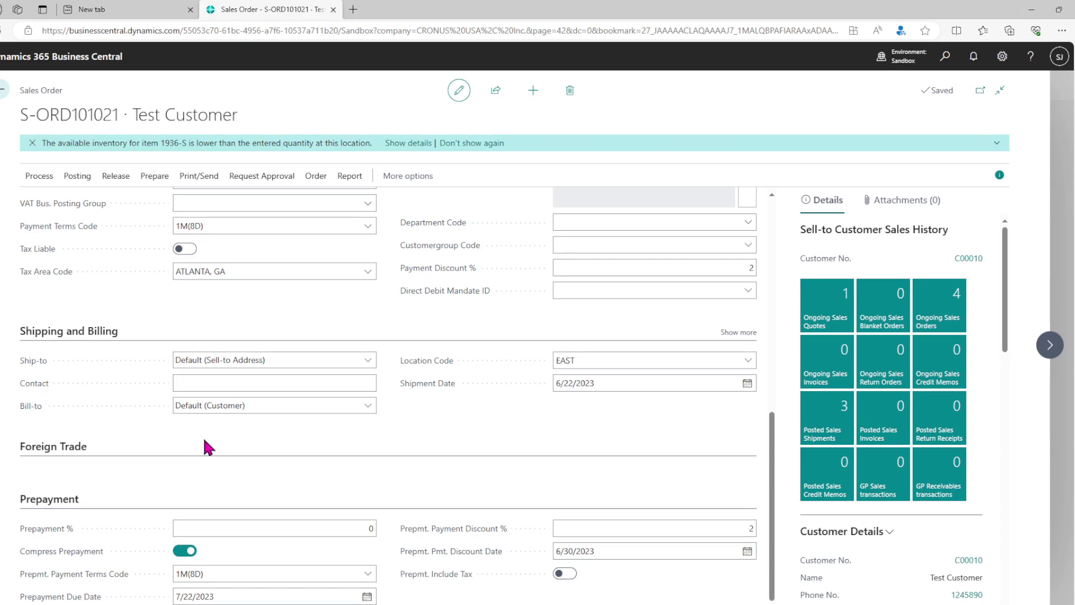
{"action": "scroll", "coordinate": [690, 304], "scroll_direction": "down", "scroll_amount": 1}
{"action": "scroll", "coordinate": [682, 366], "scroll_direction": "up", "scroll_amount": 15}
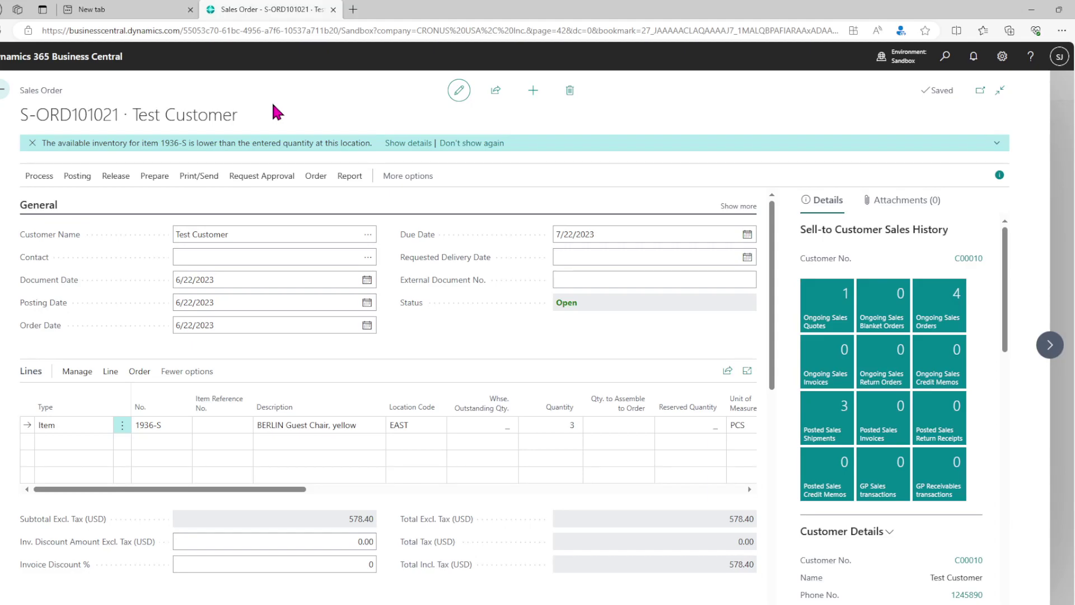
Preview the sales order's printable confirmation, enlarge it for reading, and close both the preview and the report options
{"action": "left_click", "coordinate": [199, 178]}
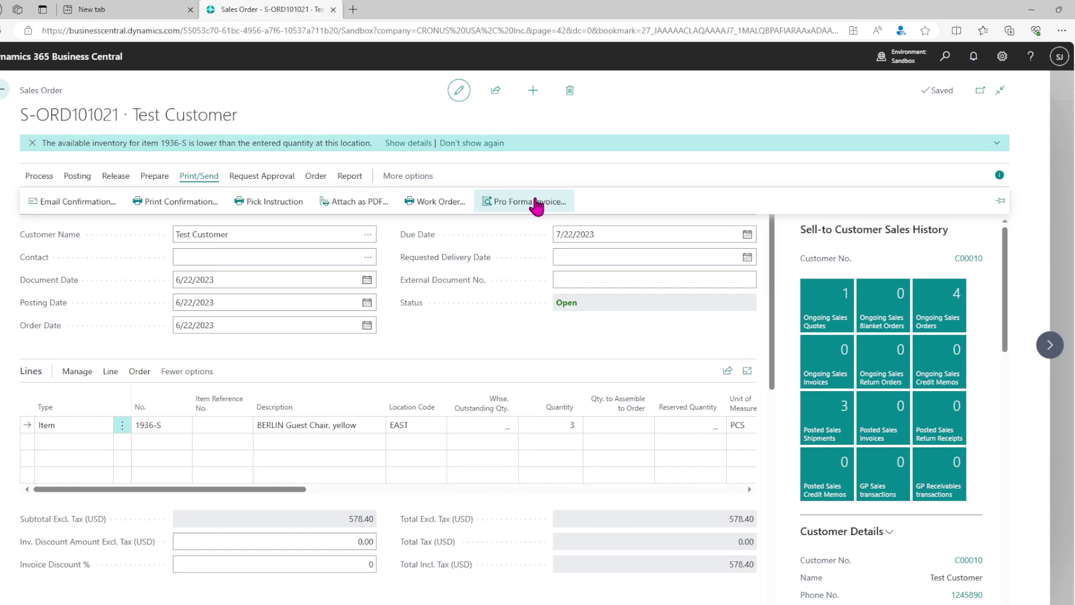
{"action": "left_click", "coordinate": [191, 205]}
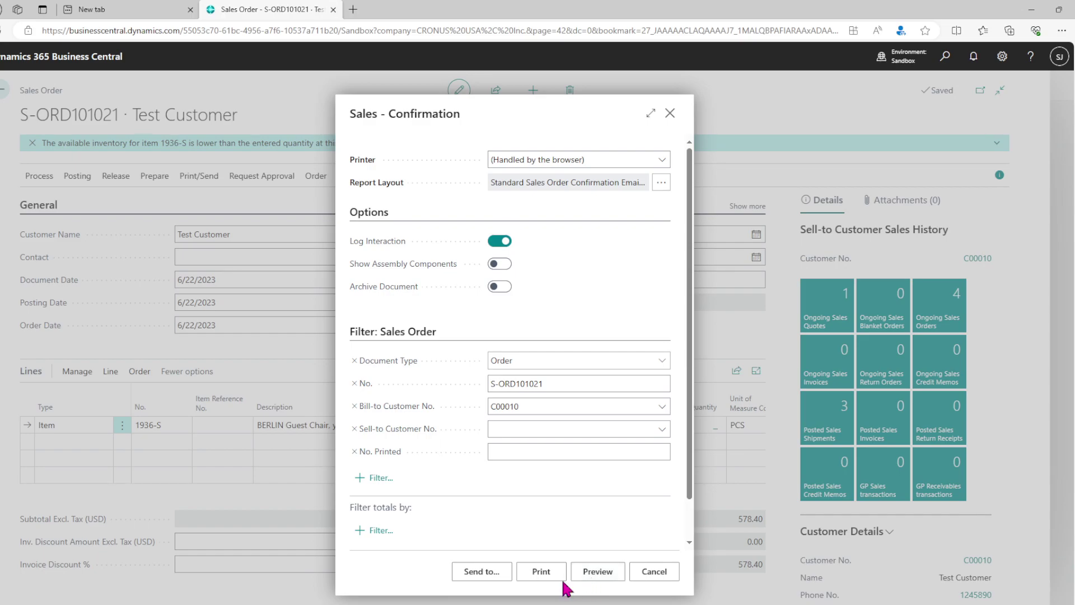
{"action": "left_click", "coordinate": [592, 576]}
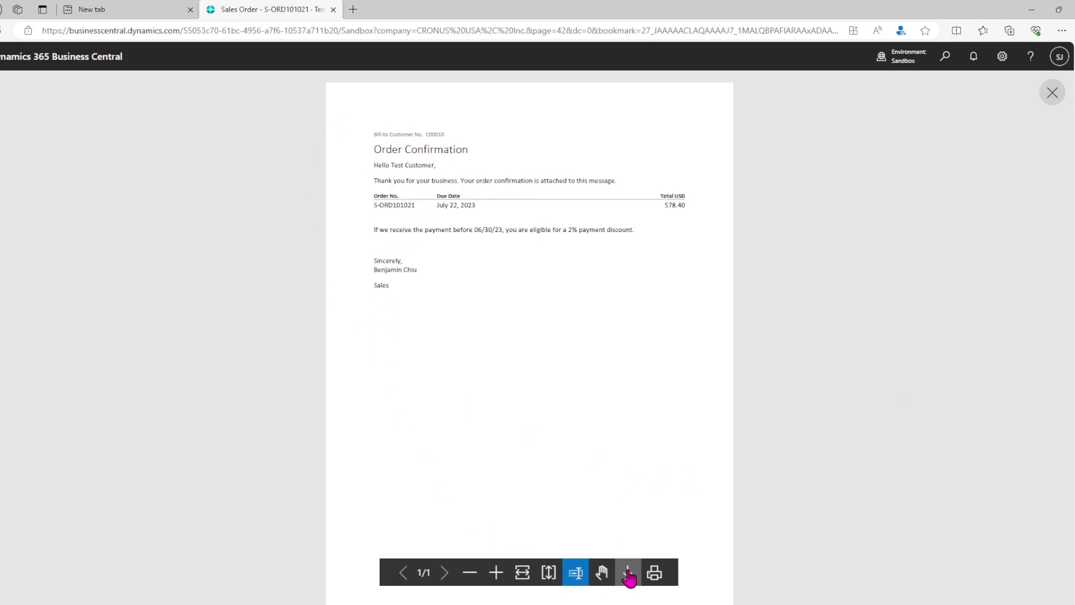
{"action": "left_click", "coordinate": [497, 579]}
{"action": "scroll", "coordinate": [464, 330], "scroll_direction": "up", "scroll_amount": 4}
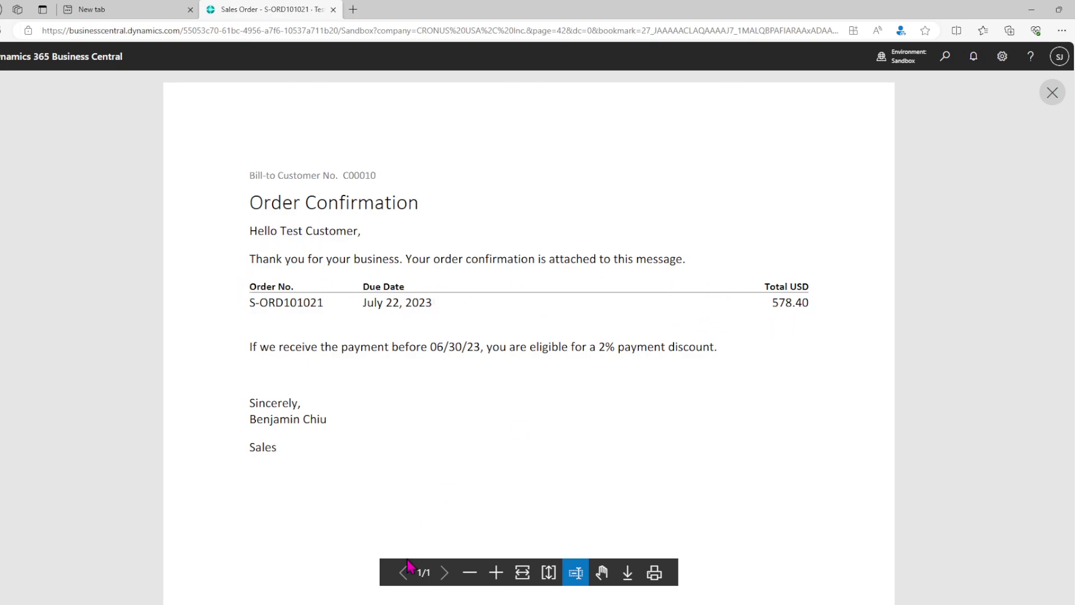
{"action": "left_click", "coordinate": [1052, 93]}
{"action": "left_click", "coordinate": [669, 113]}
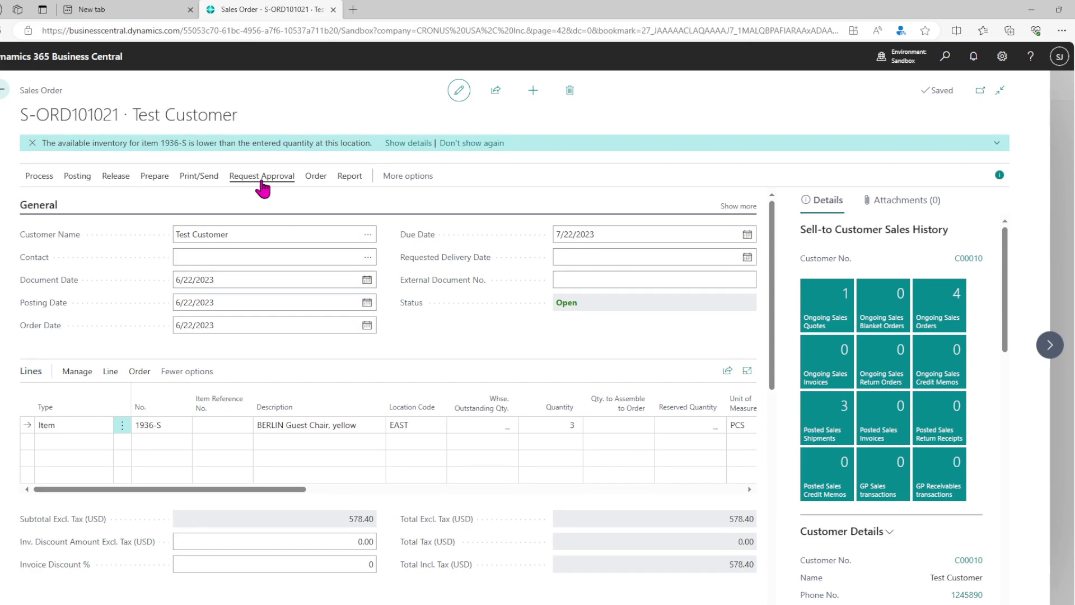
Check the order's approval request options and return to the Sales Orders list
{"action": "left_click", "coordinate": [262, 178]}
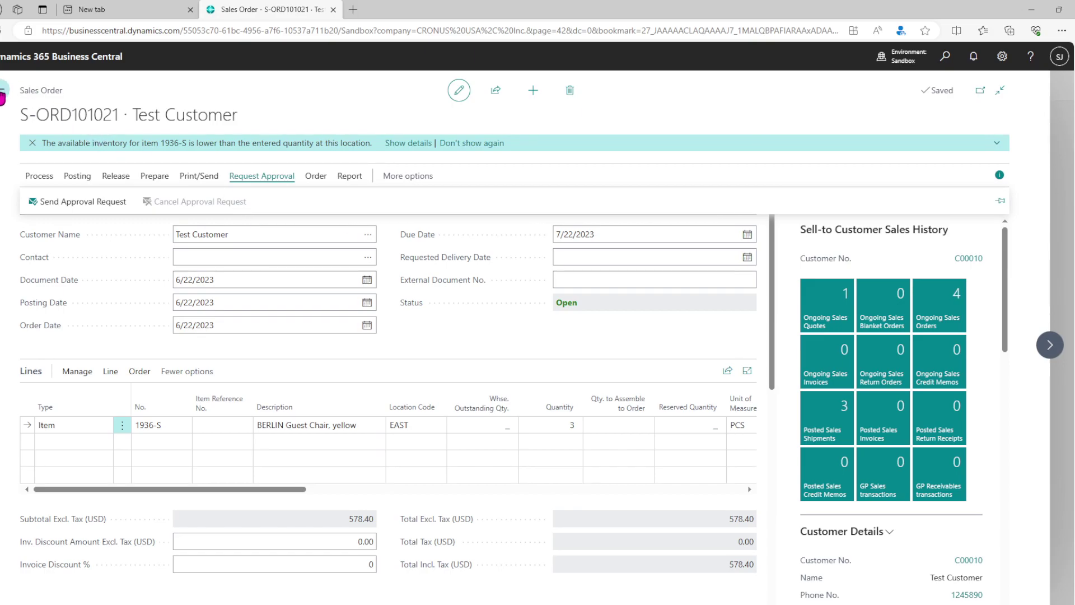
{"action": "left_click", "coordinate": [3, 94]}
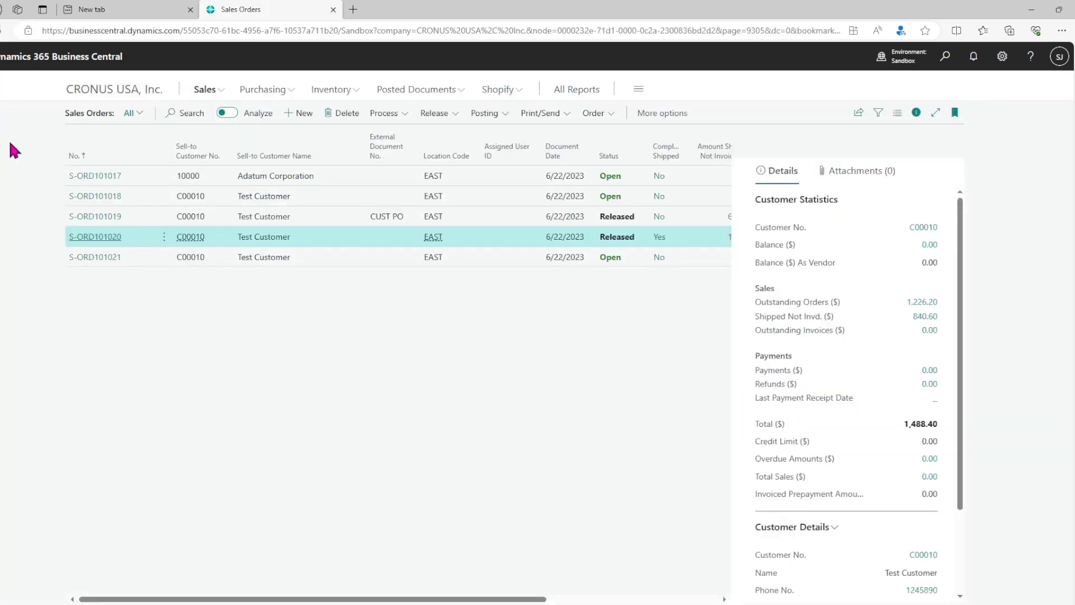